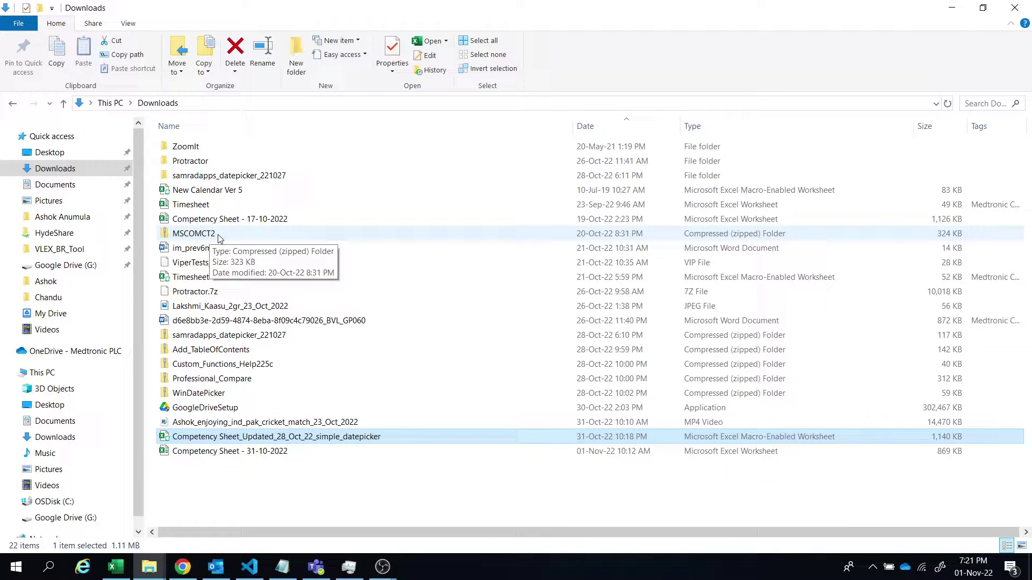
- Download the RDB Date Picker add-in as WinDatePicker (1).zip from the Date Picker Add-in page
left_click(182, 567)
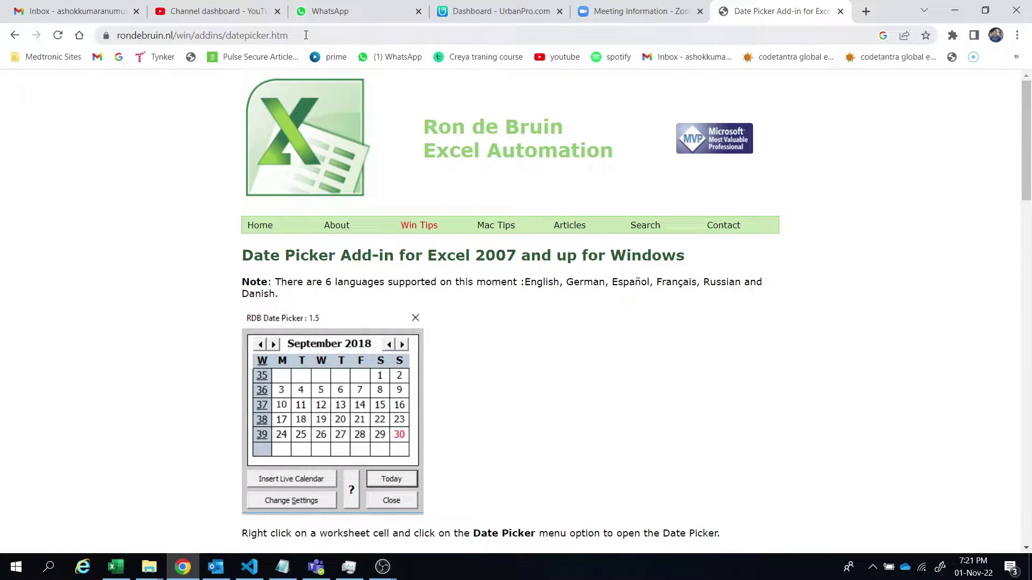
scroll(442, 304, "down", 17)
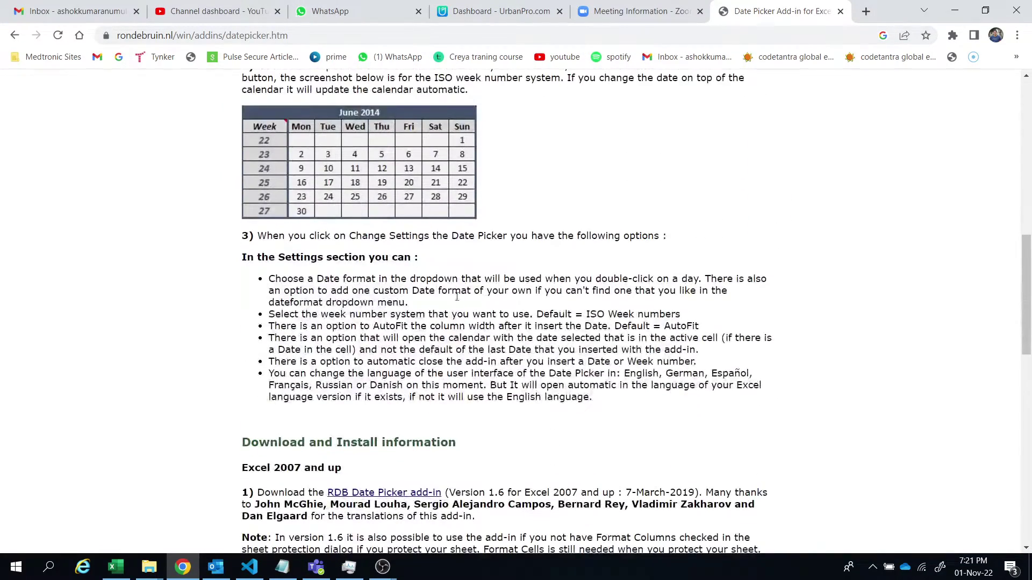
scroll(442, 305, "down", 1)
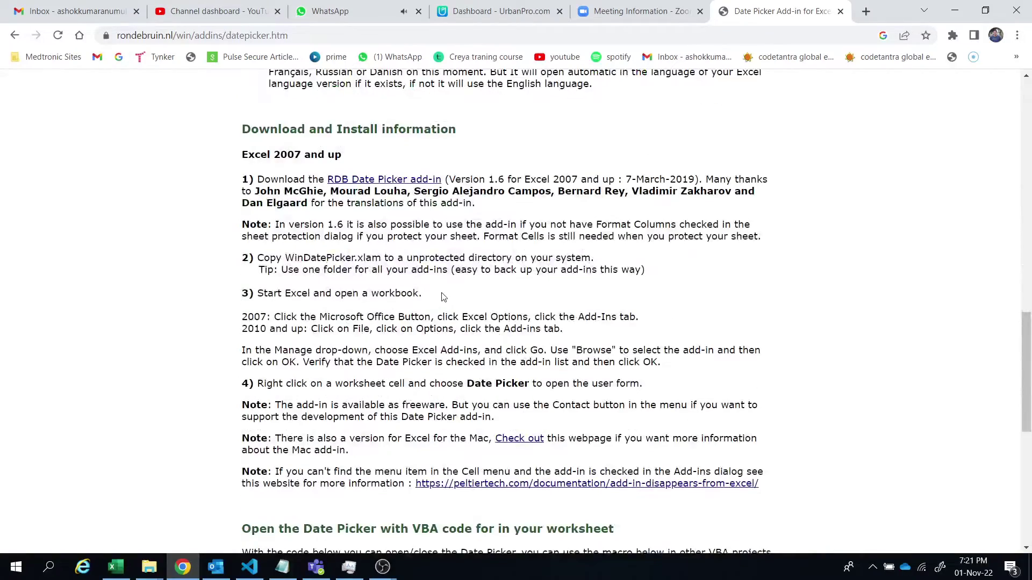
left_click(386, 180)
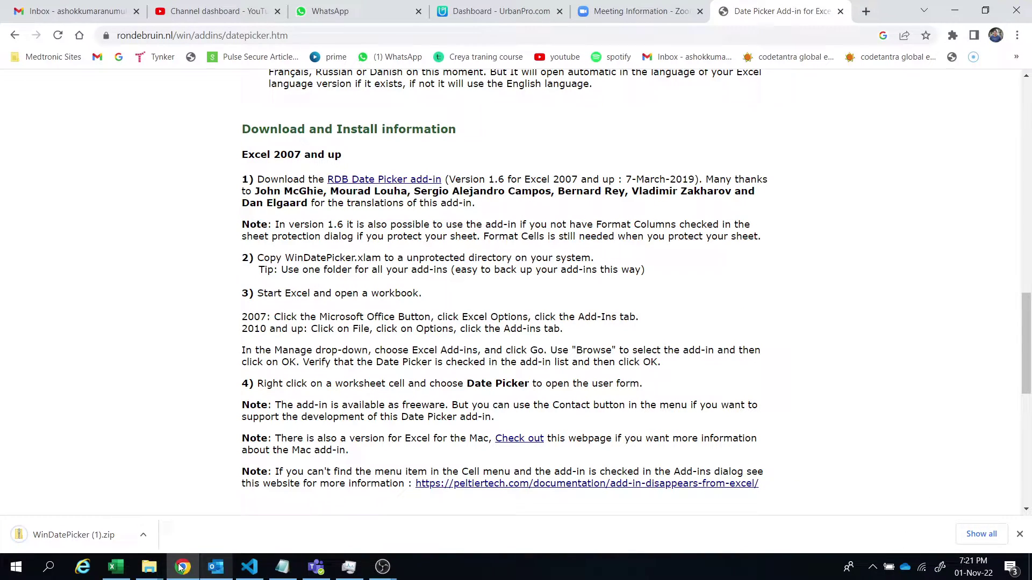
- Copy the WinDatePicker zip from Downloads and paste it into the OSDisk (C:) root folder
left_click(149, 567)
left_click(99, 524)
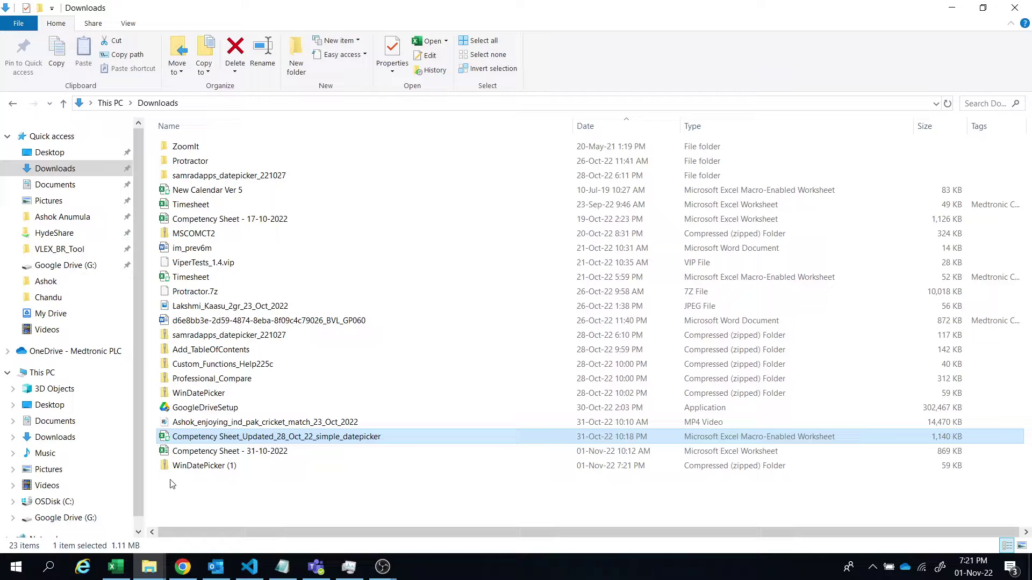
left_click(225, 394)
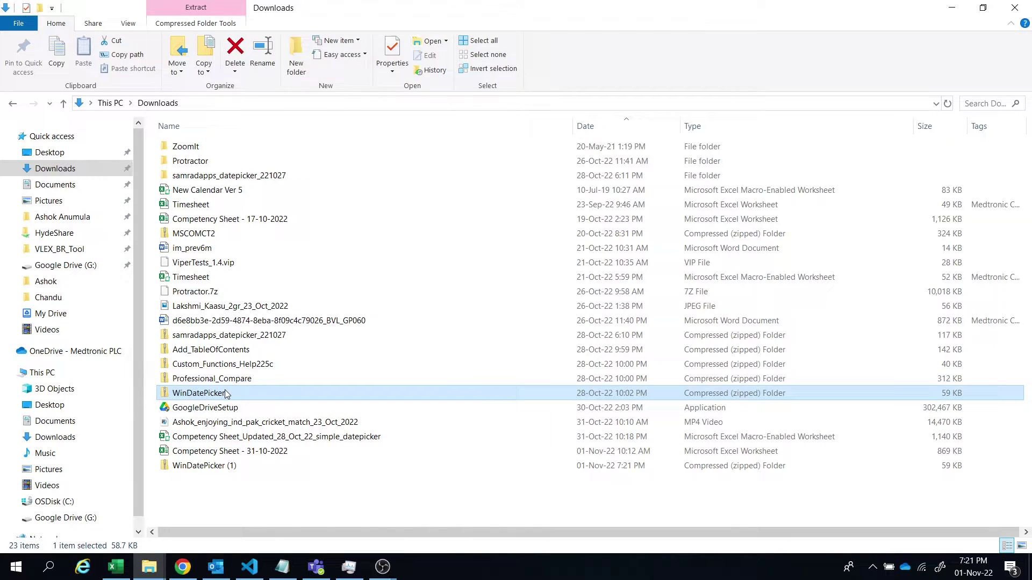
right_click(226, 394)
left_click(266, 316)
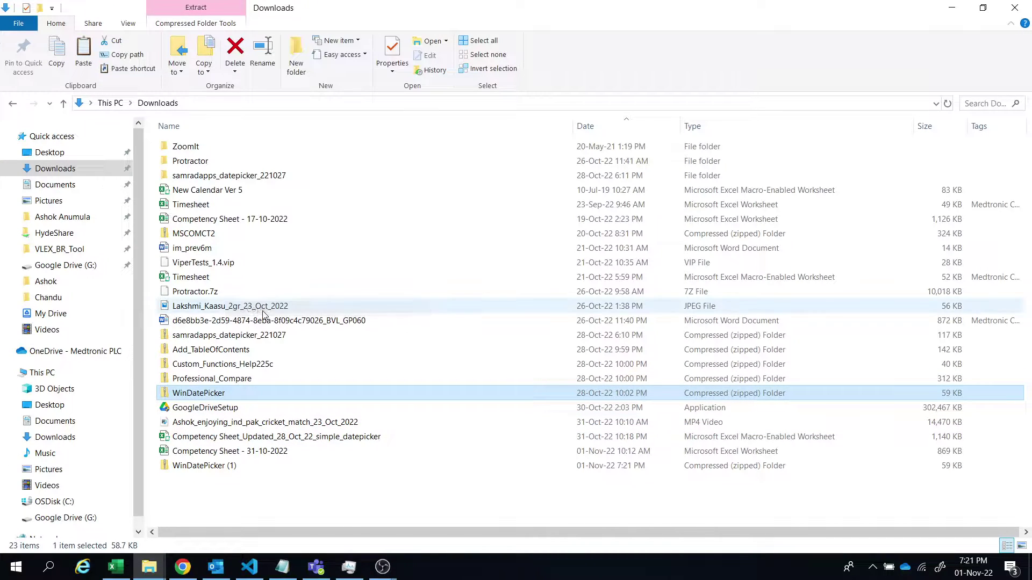
left_click(39, 506)
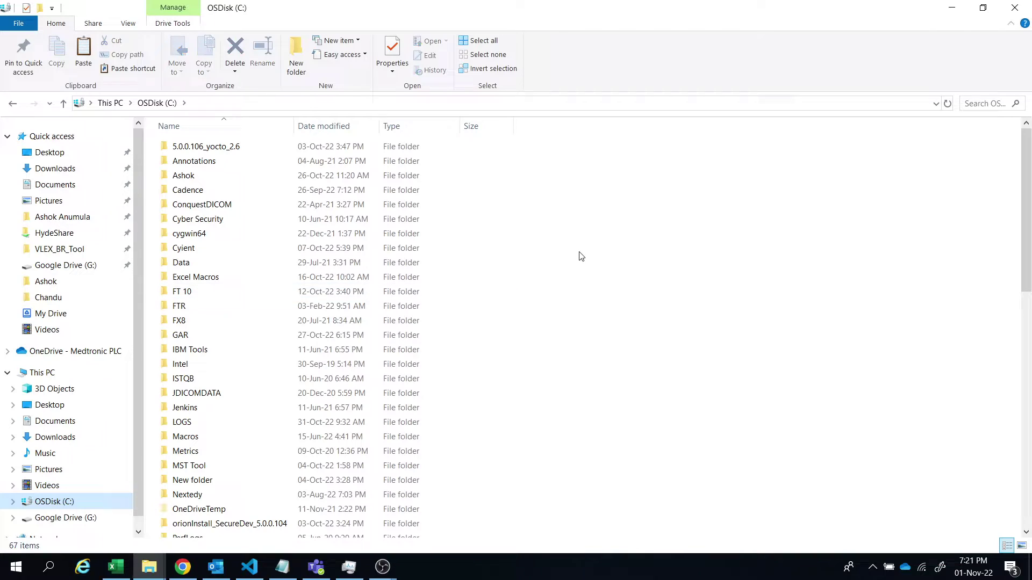
right_click(579, 252)
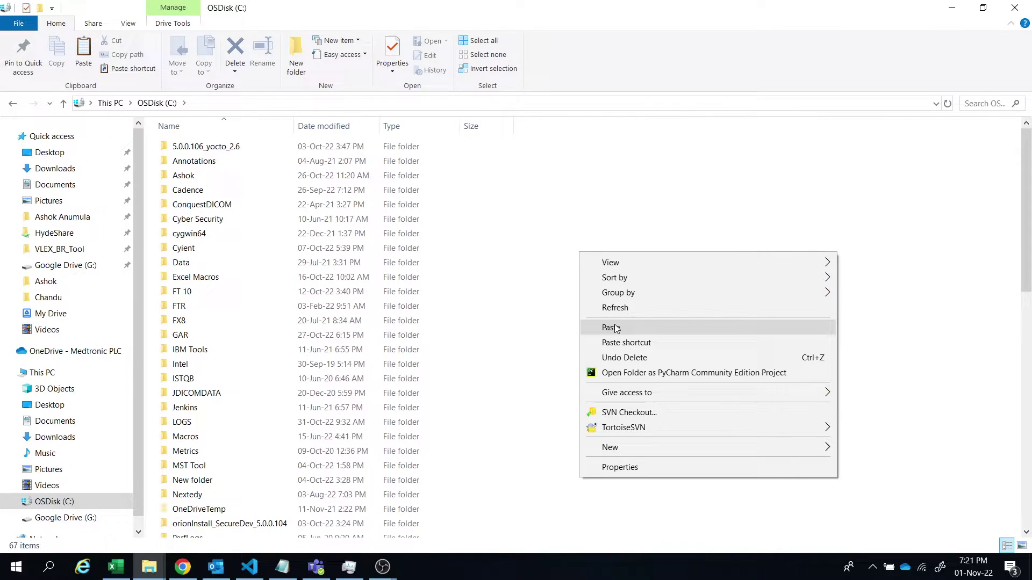
left_click(617, 329)
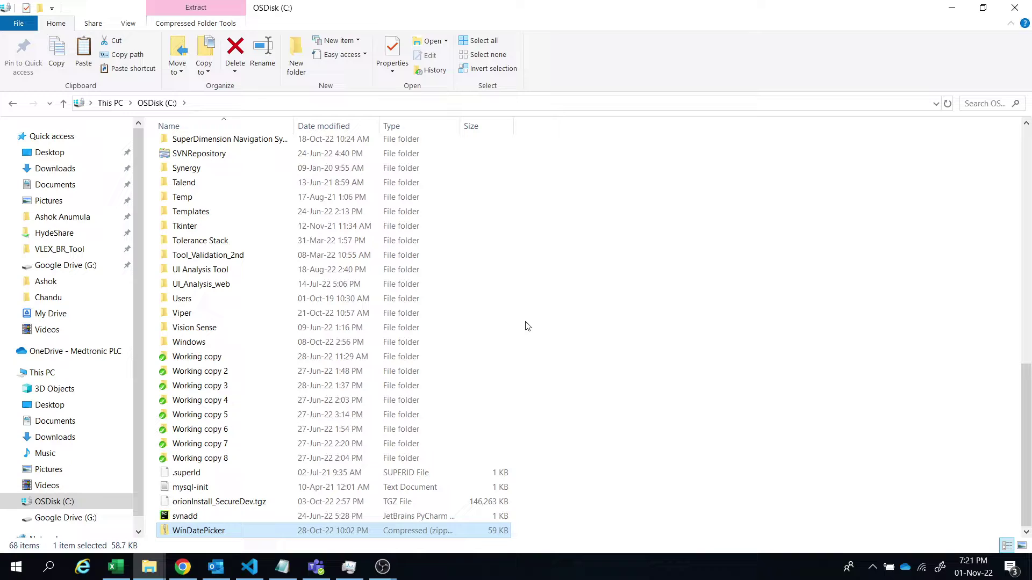
- Extract the WinDatePicker zip's contents into C:\WinDatePicker
double_click(224, 530)
right_click(224, 529)
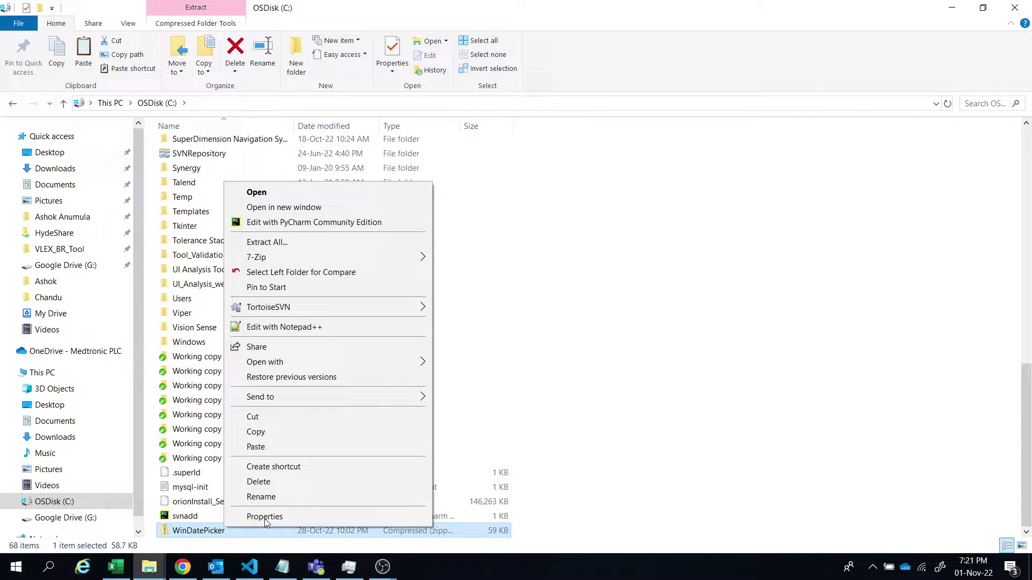
left_click(339, 243)
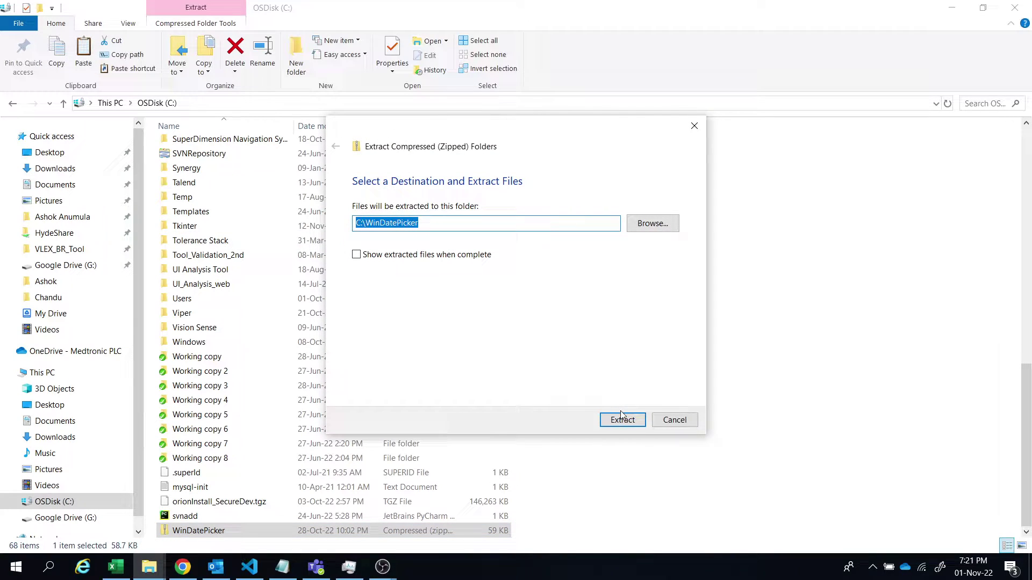
left_click(616, 419)
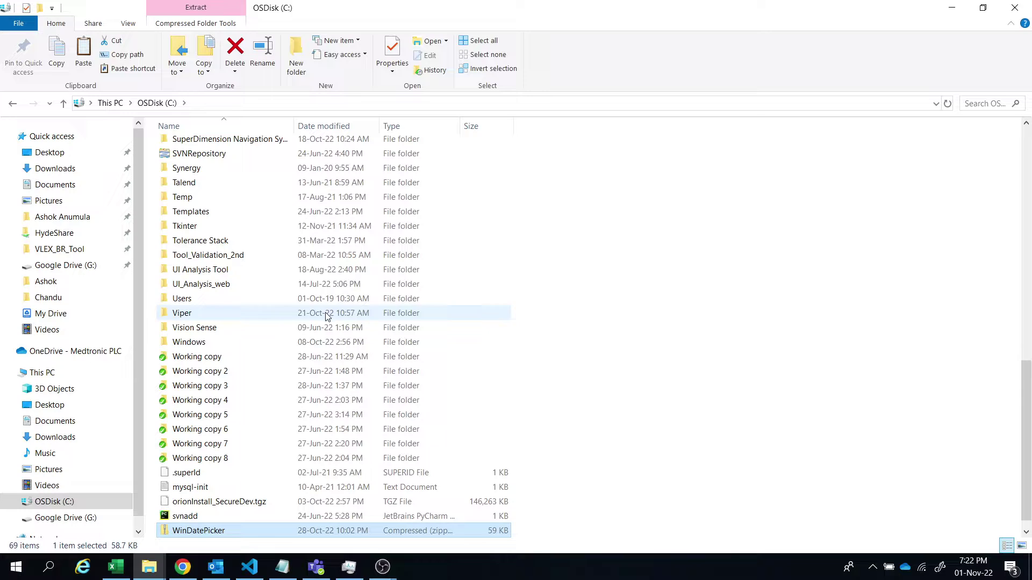
- Sort C: by Date modified, newest first, and open the extracted WinDatePicker folder
left_click(336, 125)
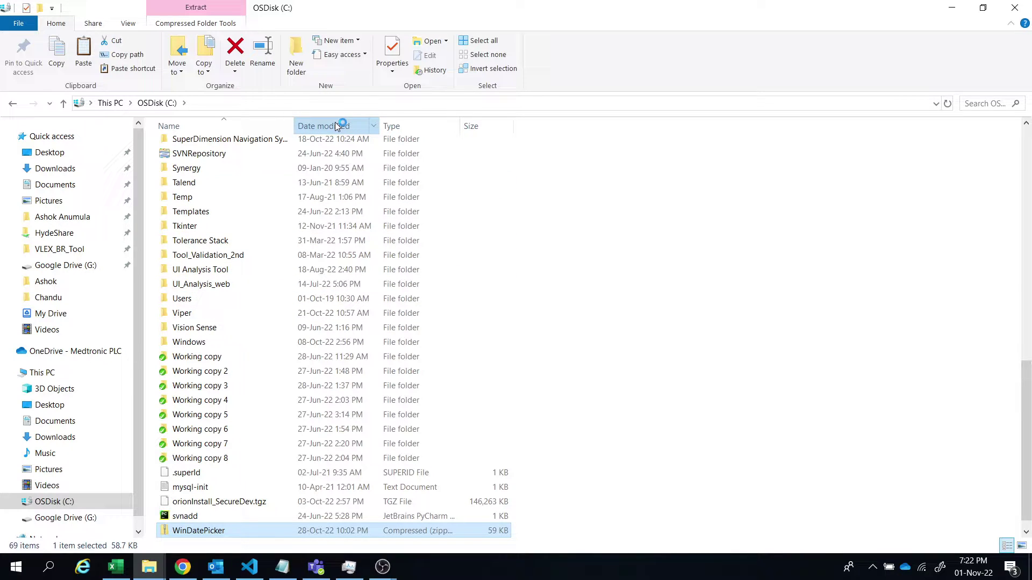
left_click(334, 127)
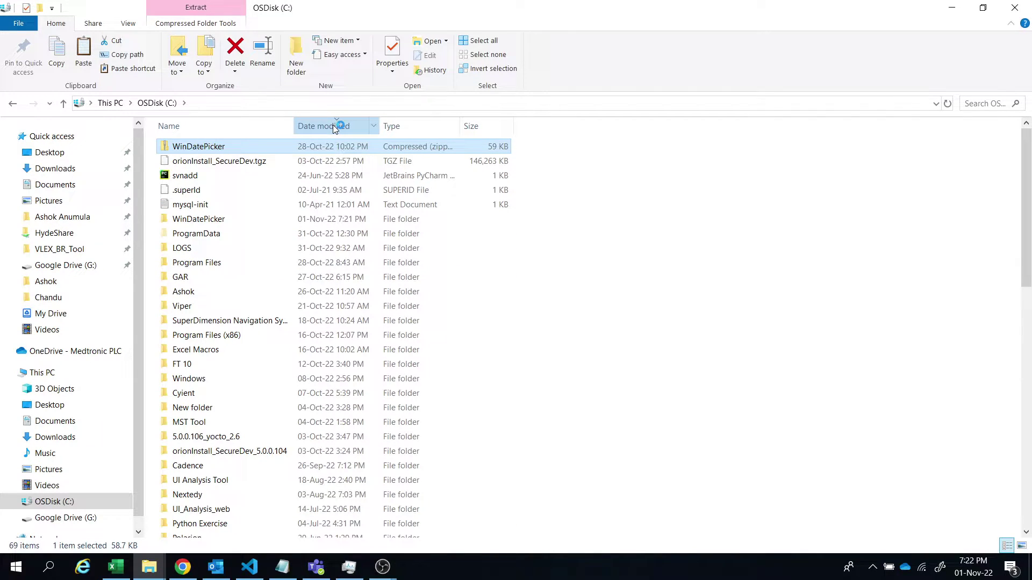
left_click(325, 126)
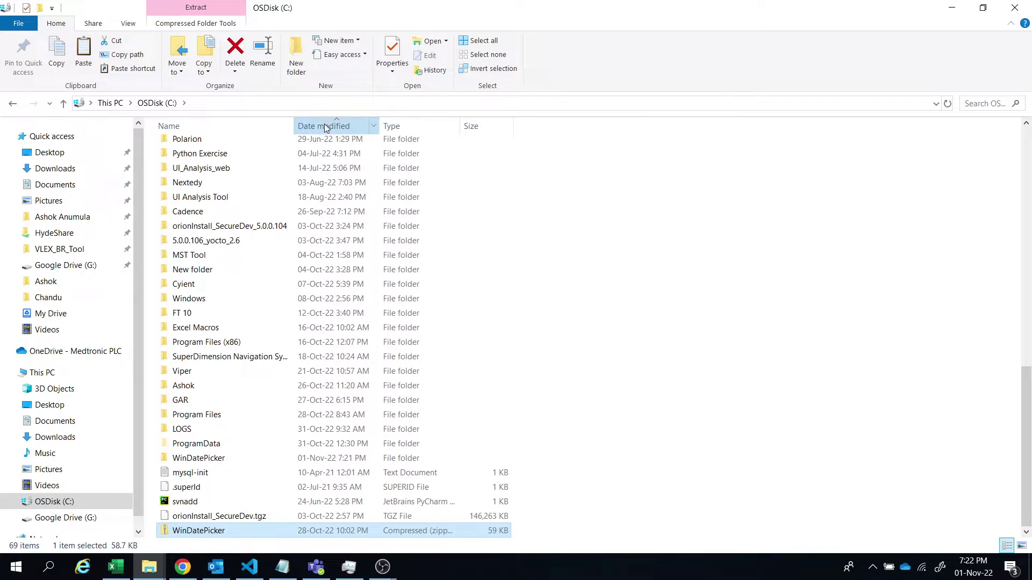
left_click(213, 221)
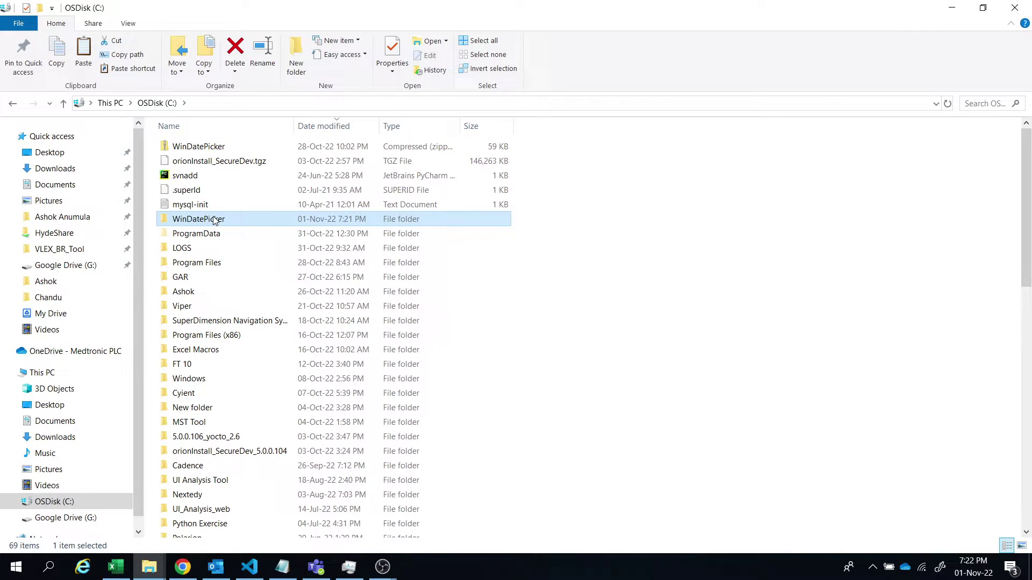
double_click(214, 220)
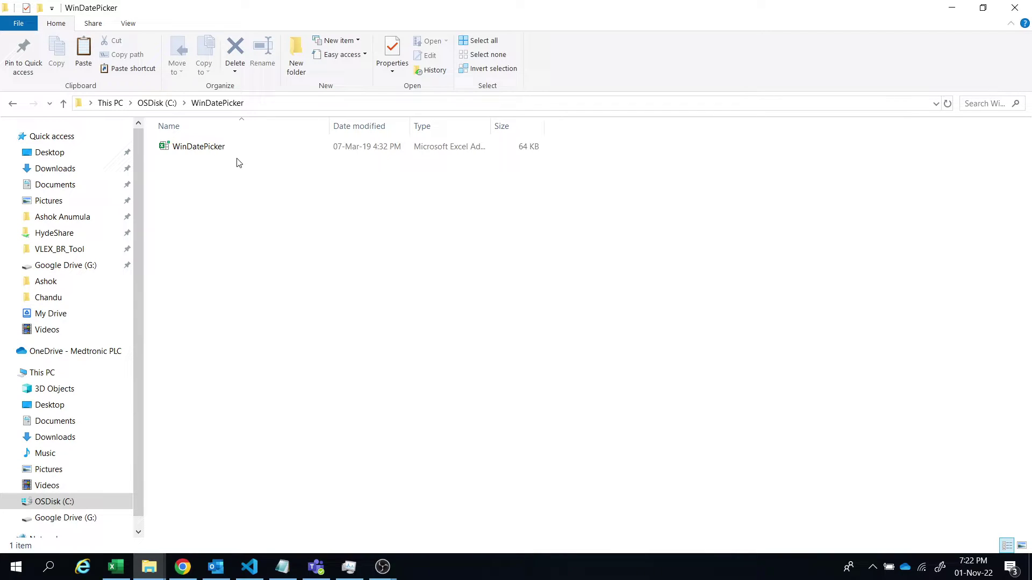
- Show the Add-ins page of Excel Options with the Manage add-in type list expanded
left_click(123, 566)
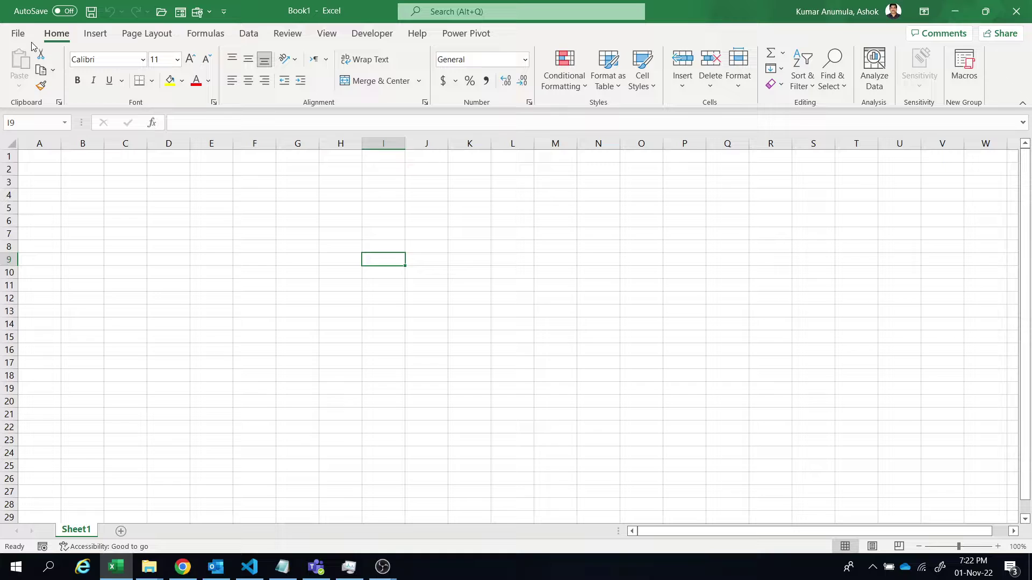
left_click(18, 34)
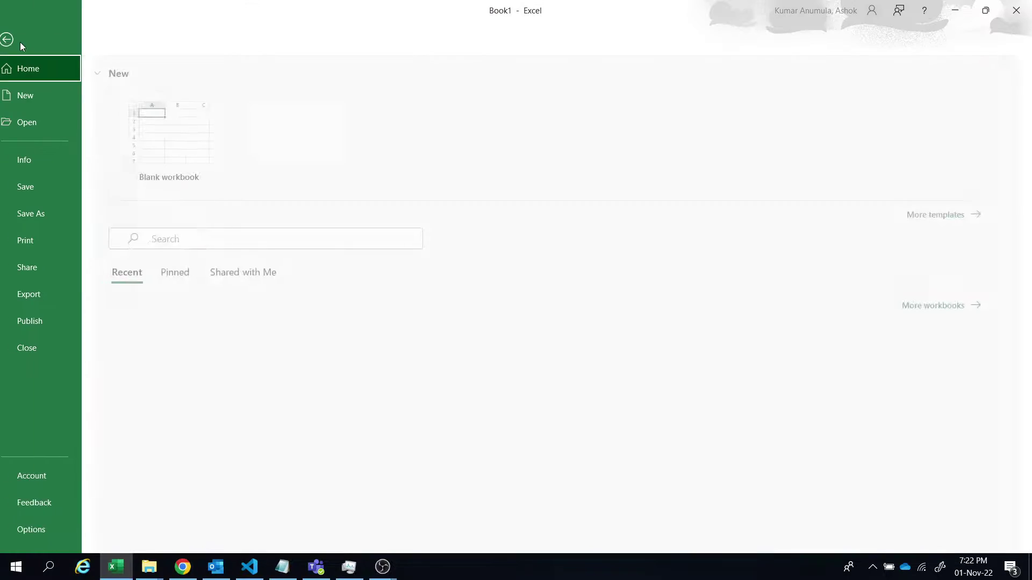
left_click(52, 530)
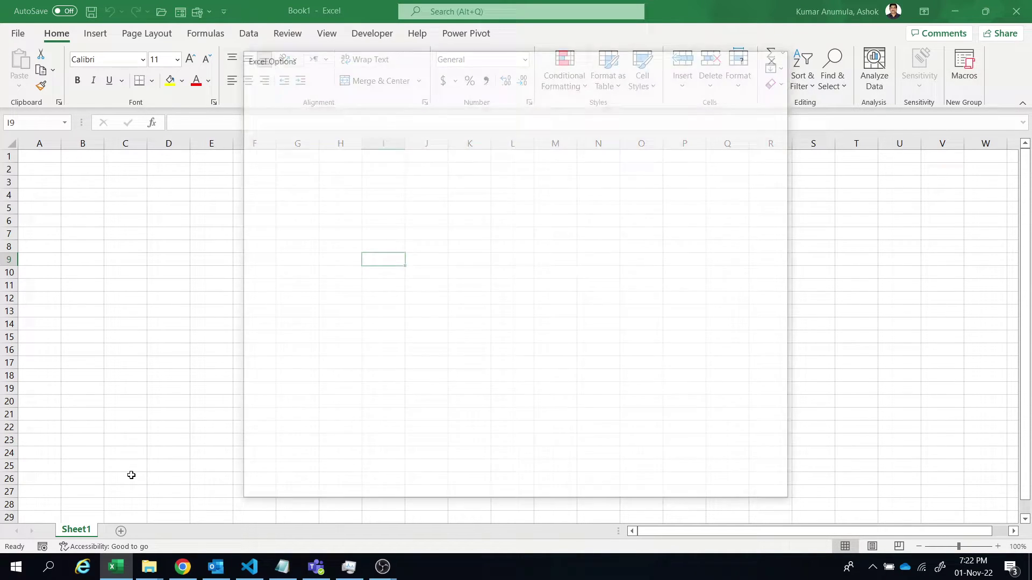
left_click(295, 270)
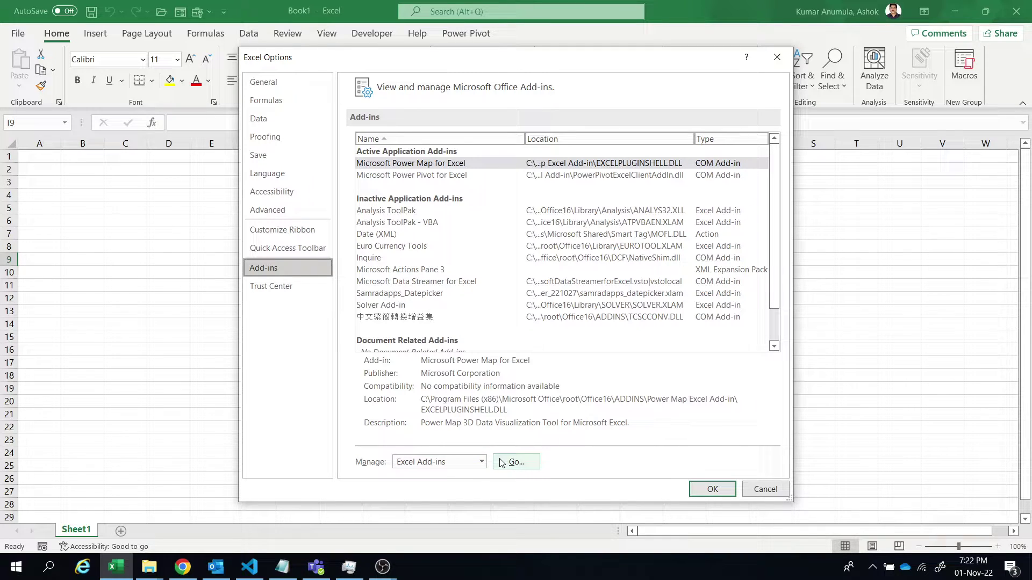
left_click(483, 462)
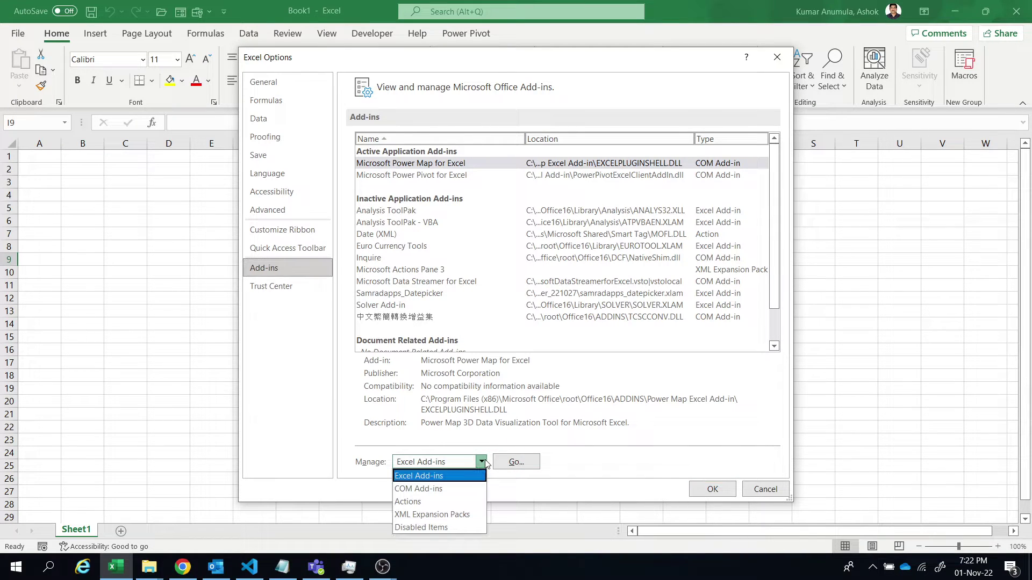
- Open the Excel Add-ins manager and browse the C: drive for an add-in file
left_click(438, 478)
left_click(515, 465)
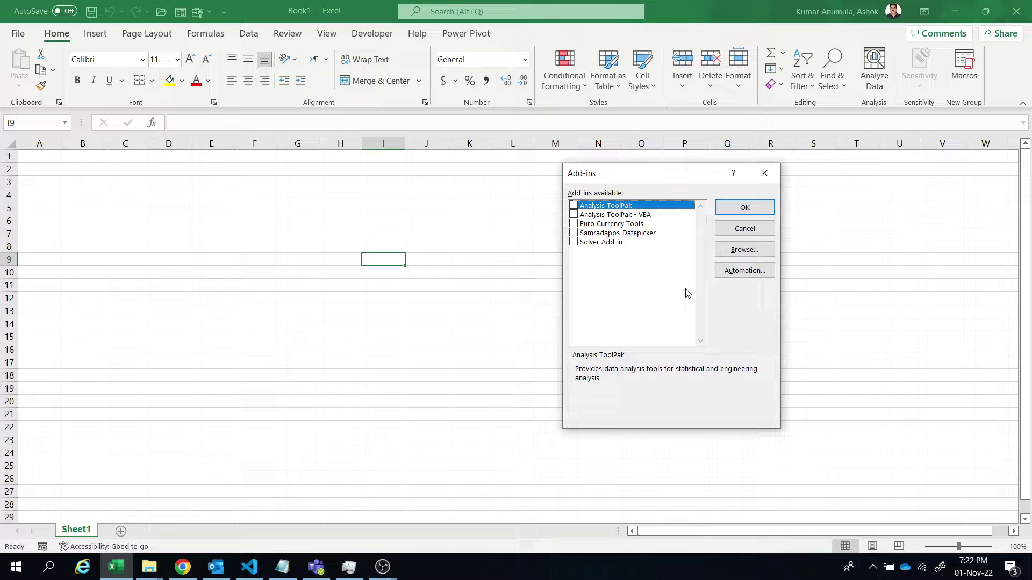
left_click(744, 250)
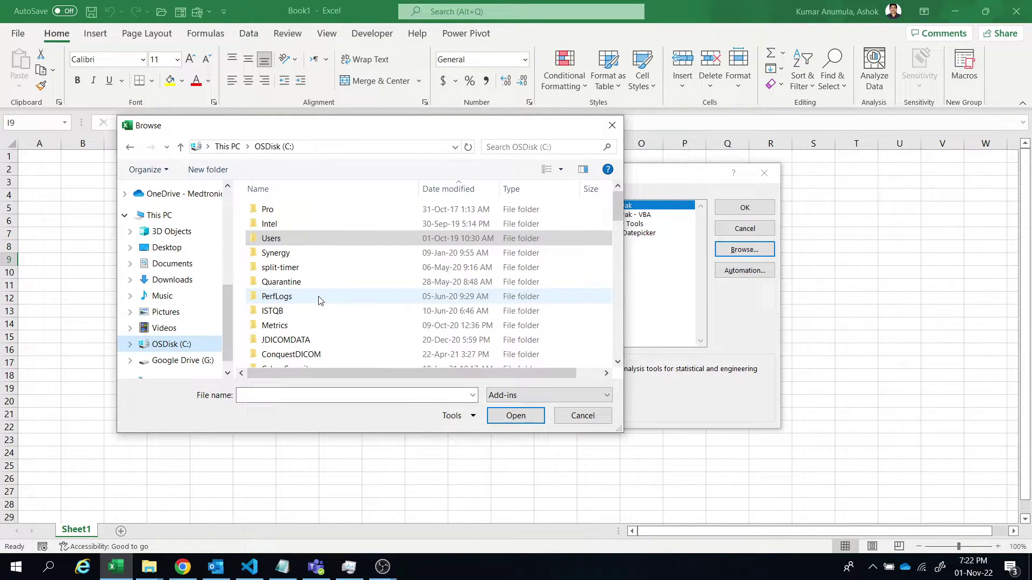
scroll(330, 286, "down", 5)
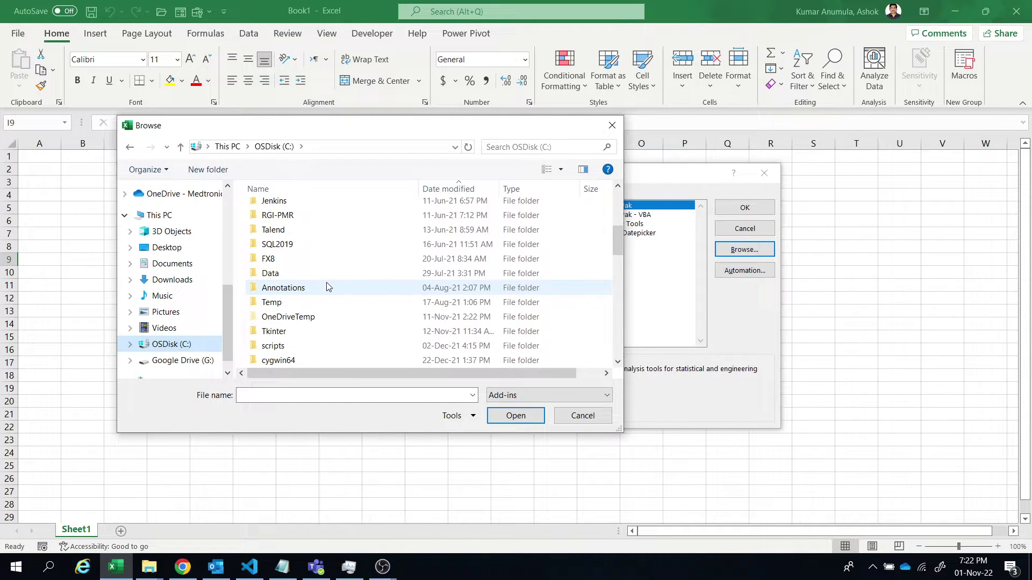
scroll(328, 287, "down", 5)
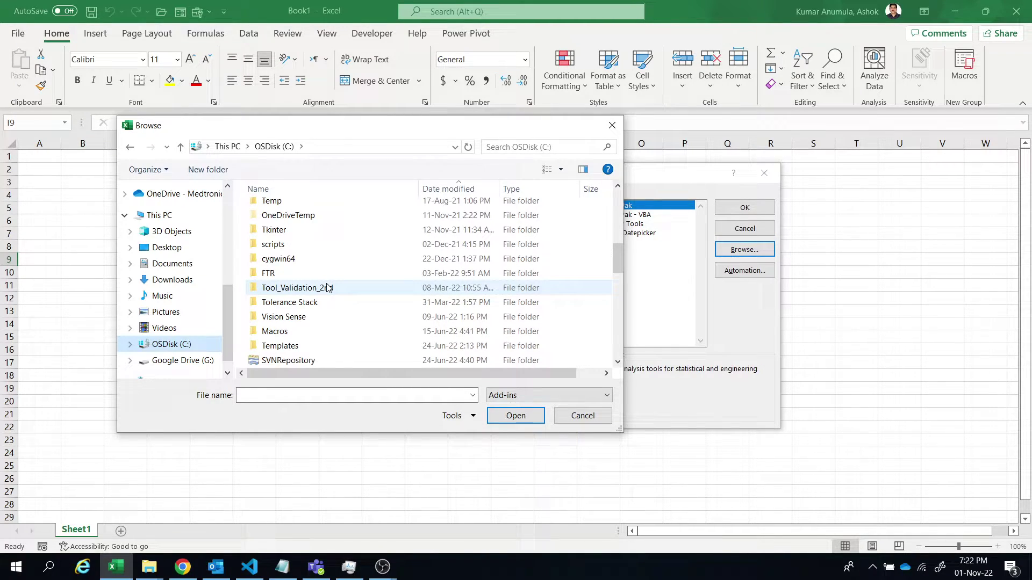
scroll(333, 302, "down", 3)
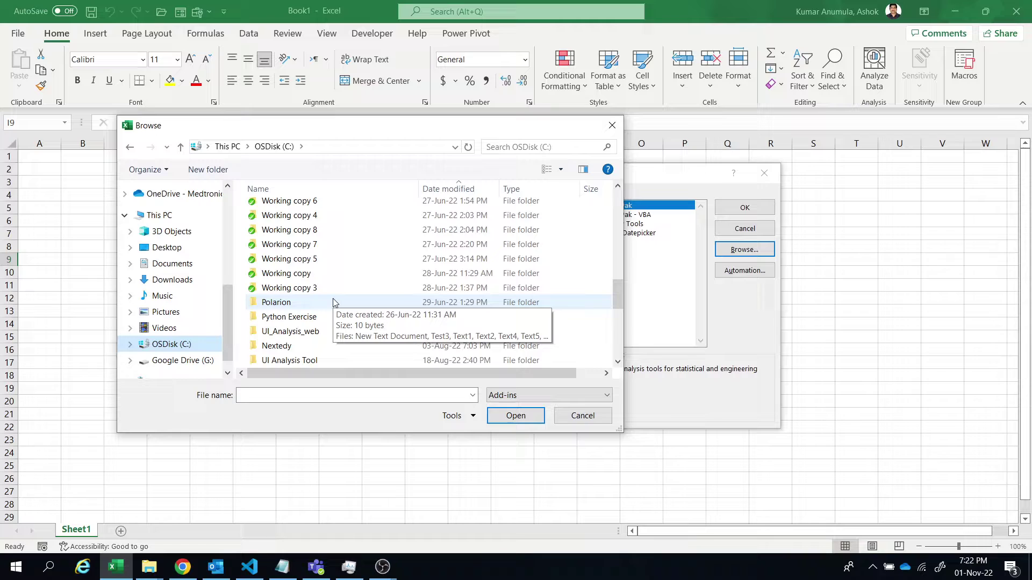
scroll(334, 303, "down", 4)
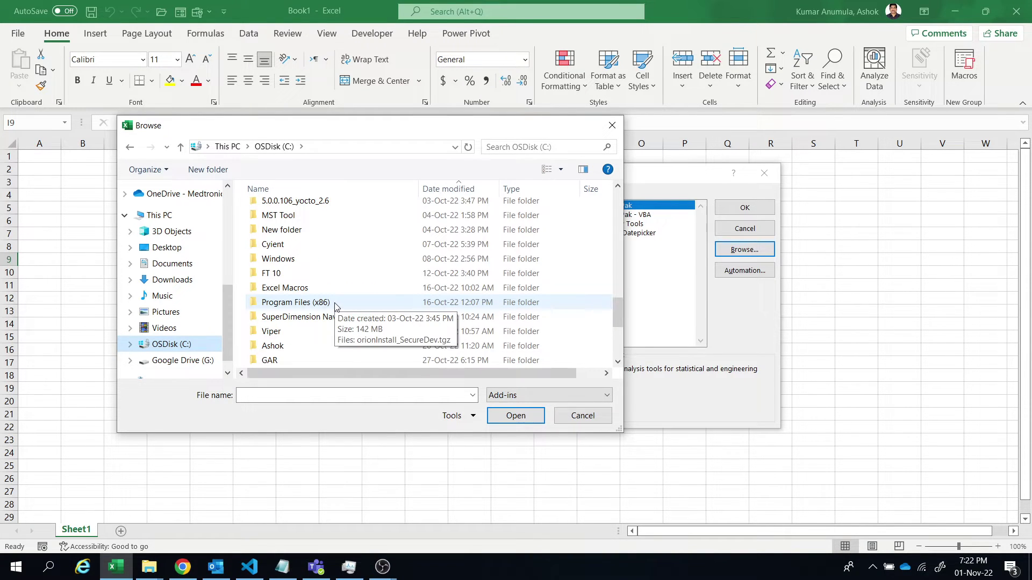
scroll(337, 312, "down", 2)
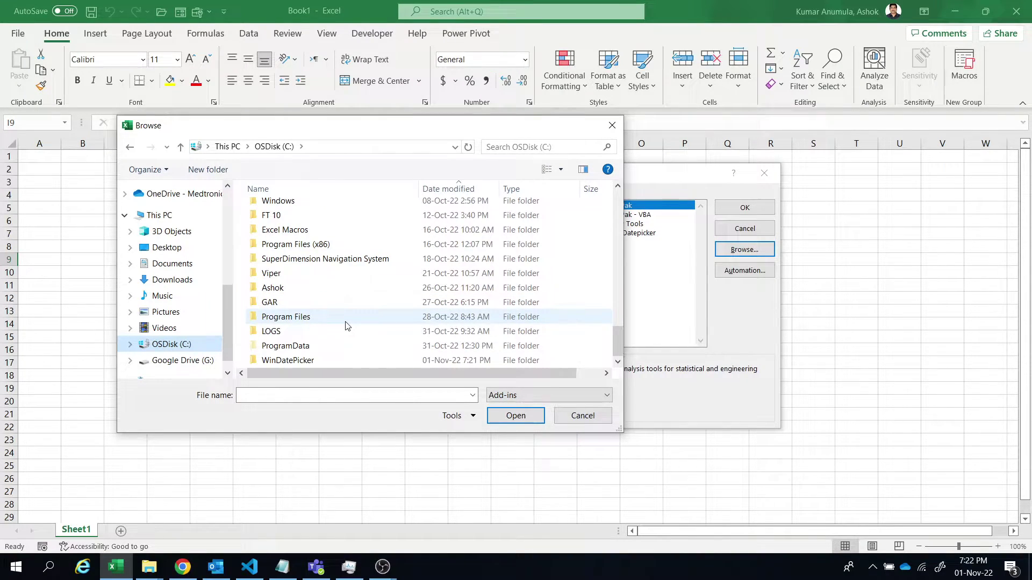
- Load C:\WinDatePicker\WinDatePicker and keep Excel for Windows Date Picker enabled
left_click(309, 361)
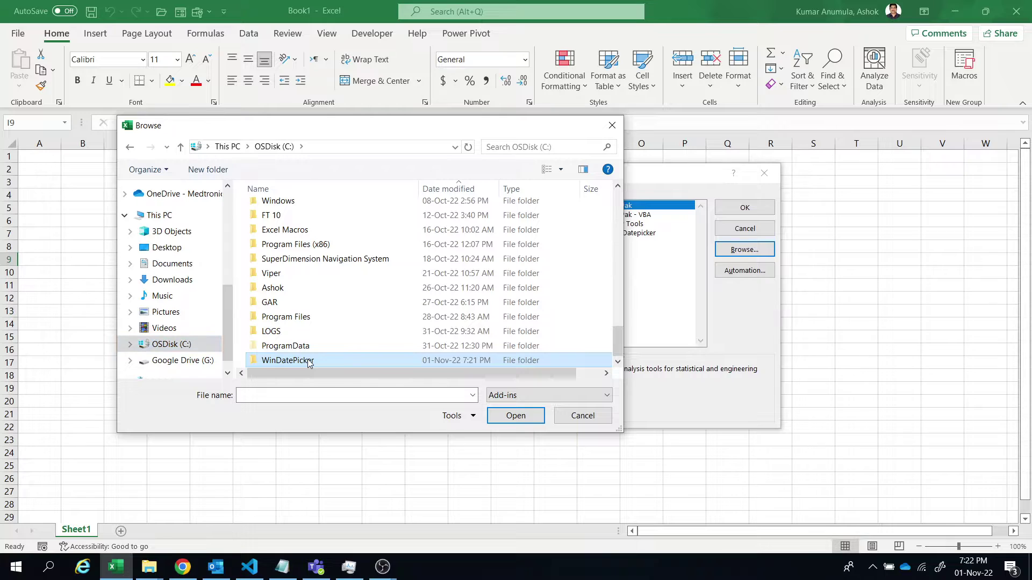
double_click(351, 355)
left_click(301, 213)
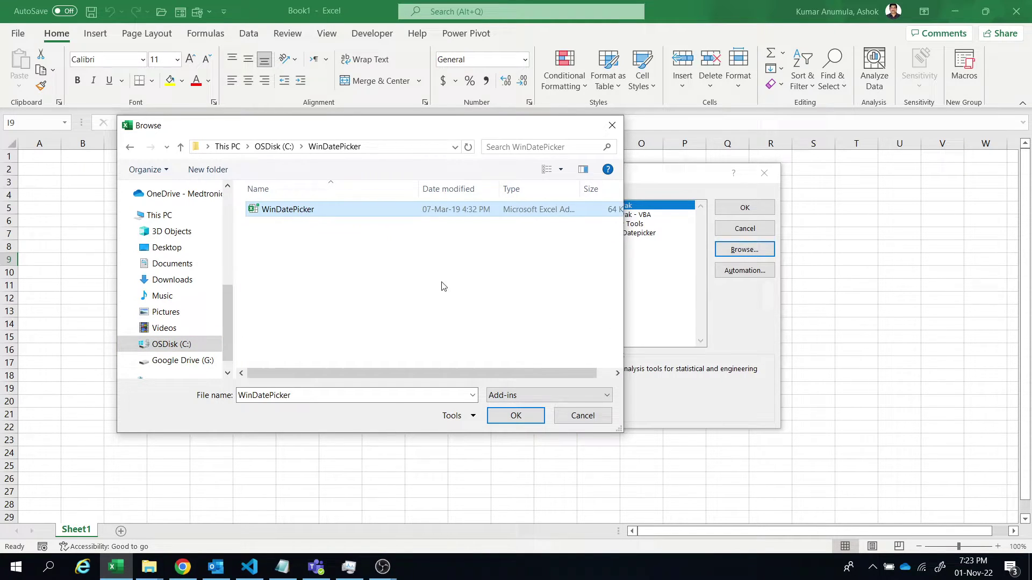
left_click(515, 415)
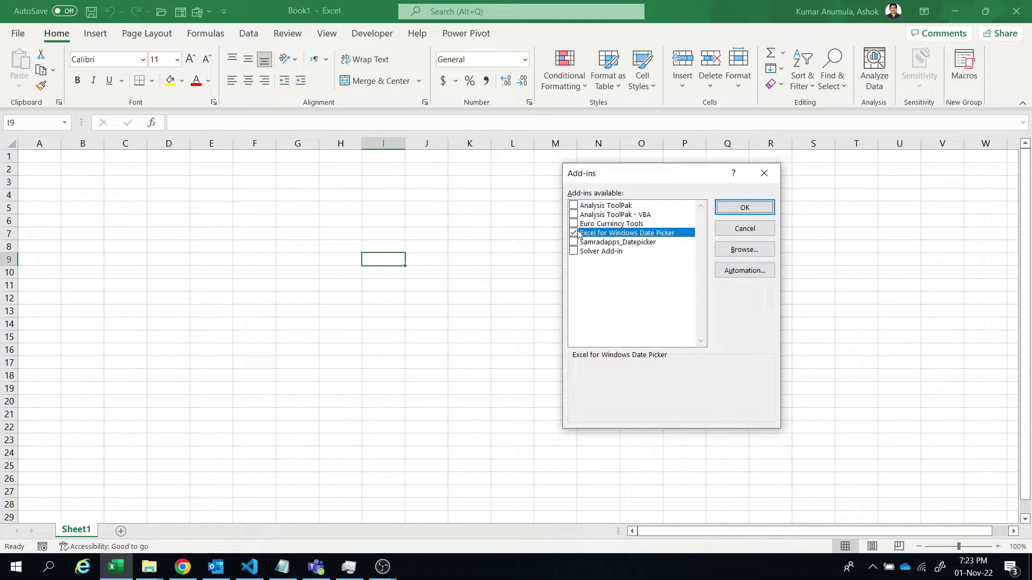
left_click(747, 213)
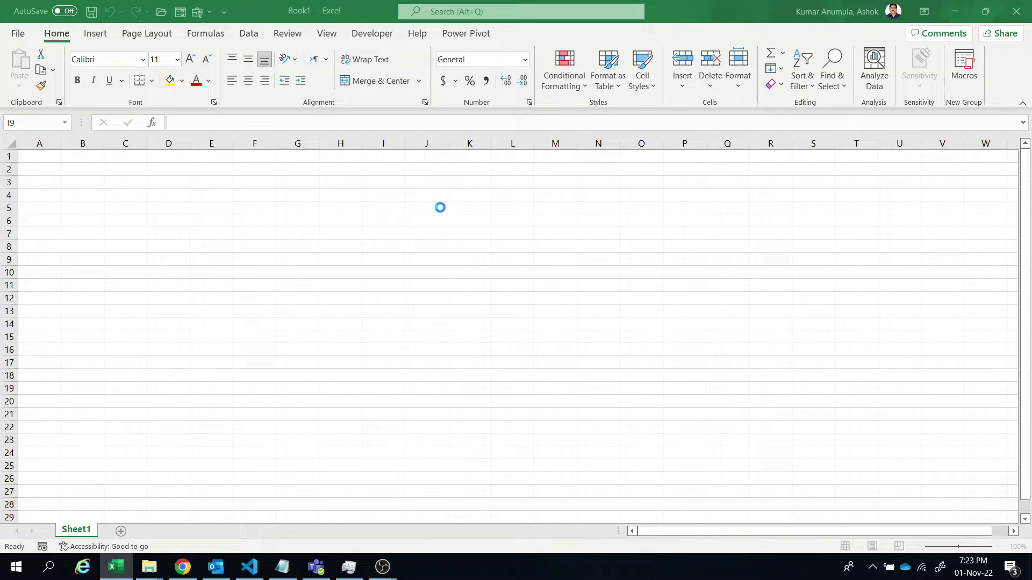
- Open the Date Picker calendar for cell J4 and move it to the left
right_click(434, 195)
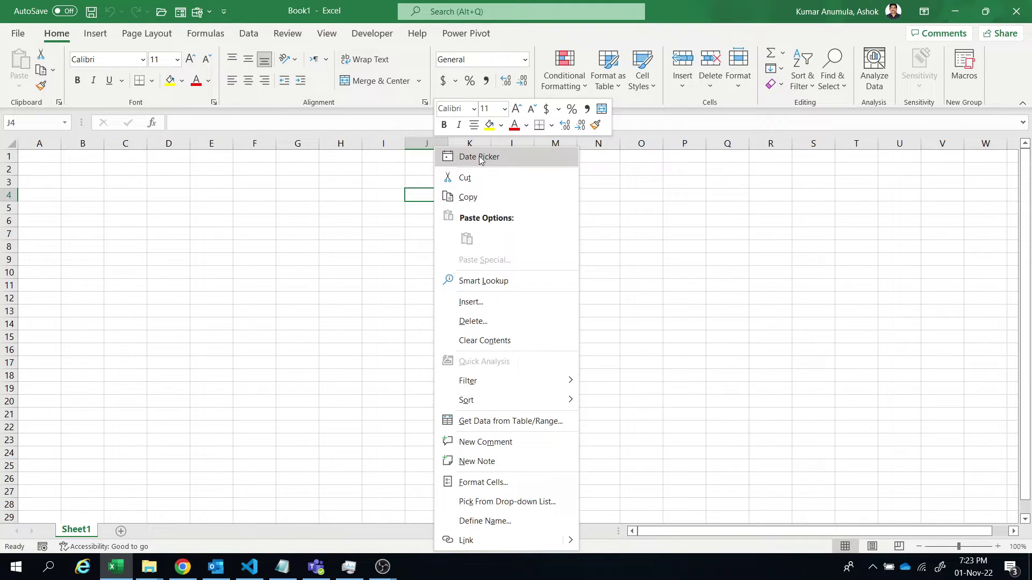
left_click(480, 158)
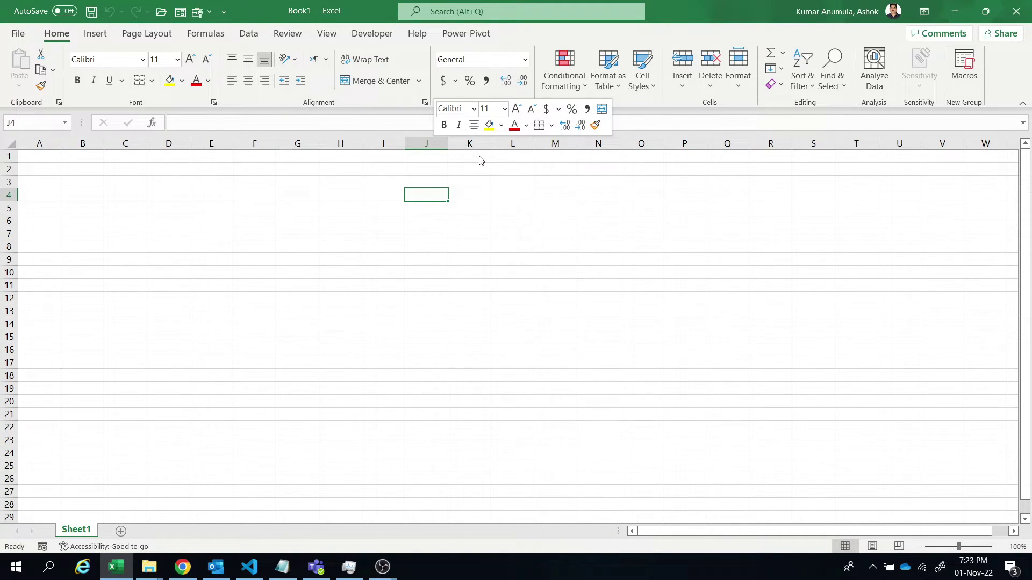
left_click_drag(498, 183, 230, 184)
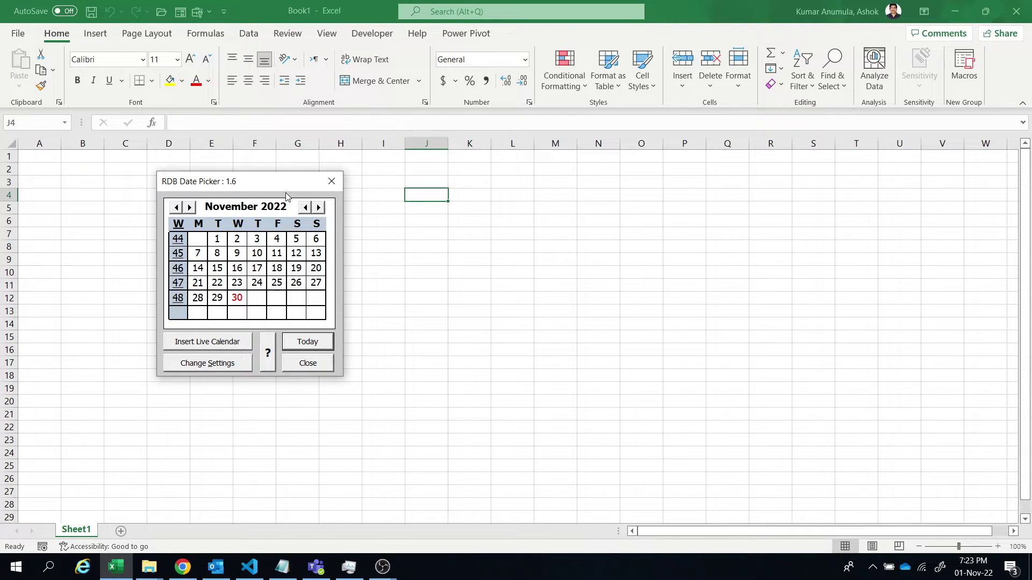
- Browse the calendar forward to November 2025 and back, ending on November 2022
left_click(319, 207)
left_click(320, 208)
left_click(319, 207)
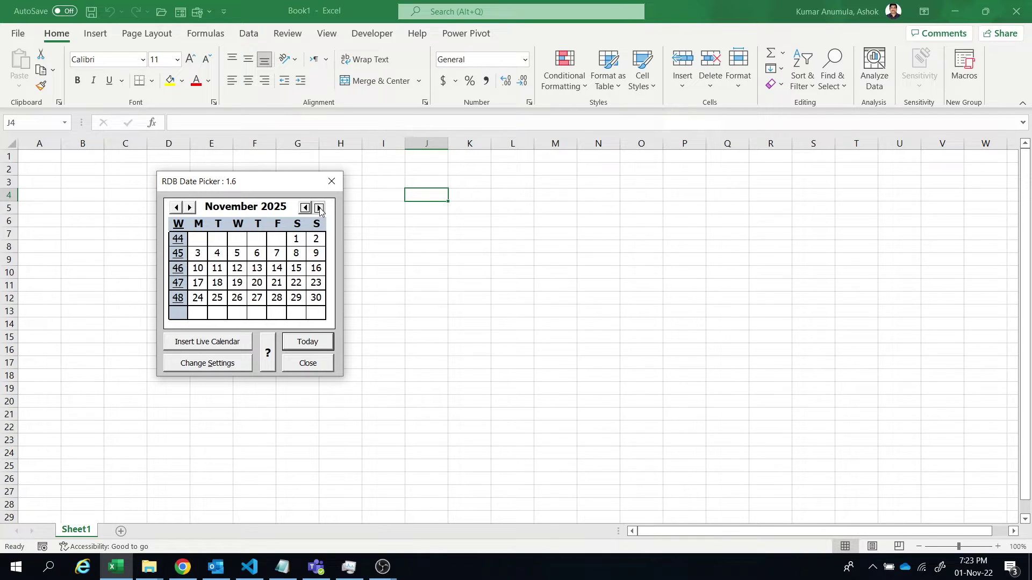
left_click(305, 208)
left_click(304, 208)
left_click(305, 208)
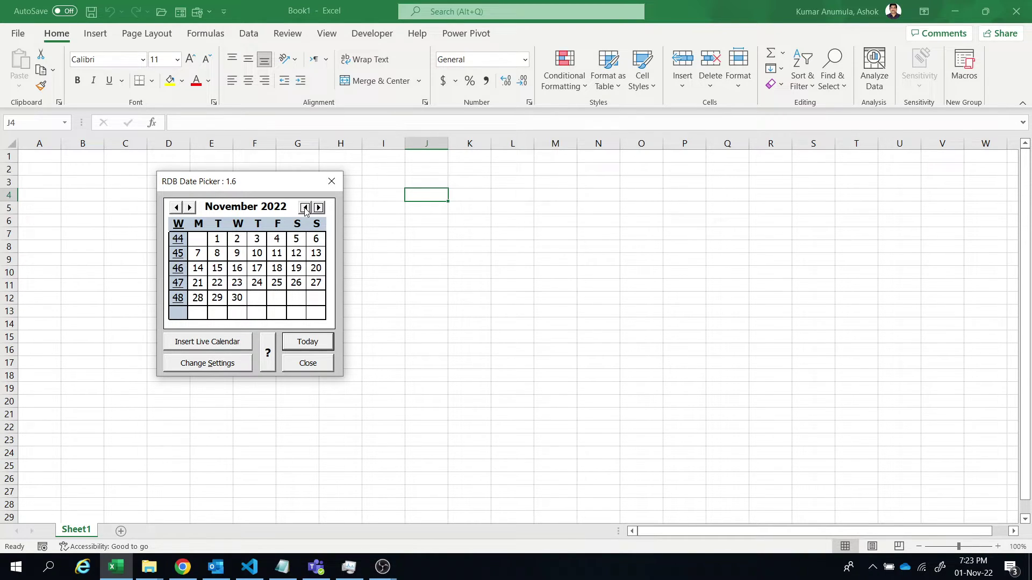
left_click(177, 208)
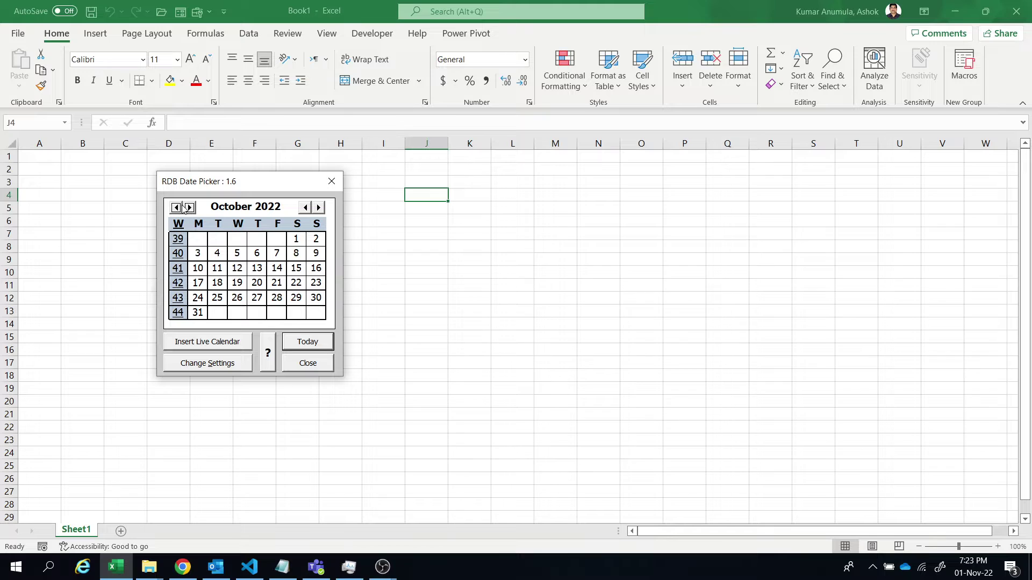
left_click(177, 207)
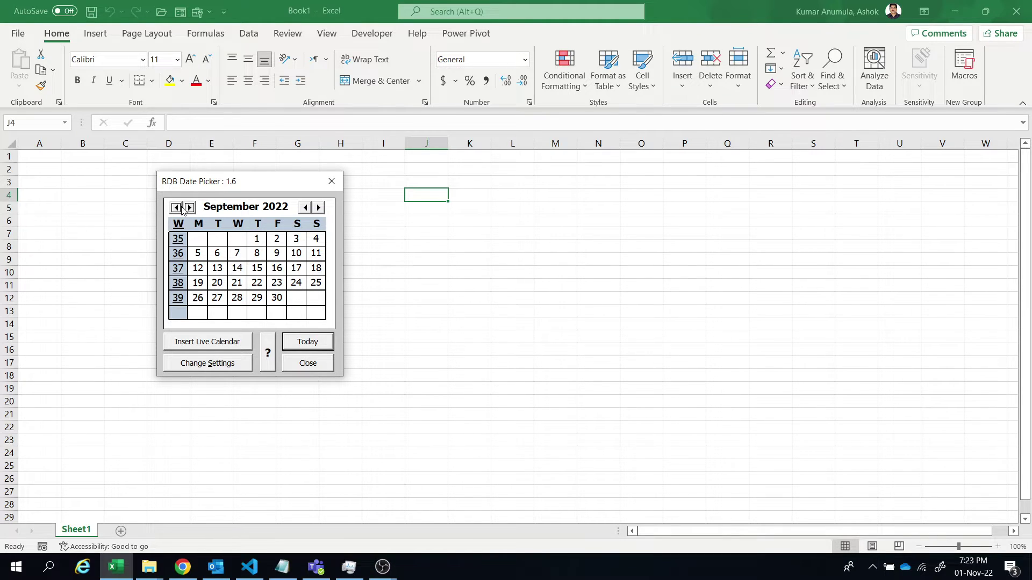
left_click(186, 208)
left_click(185, 208)
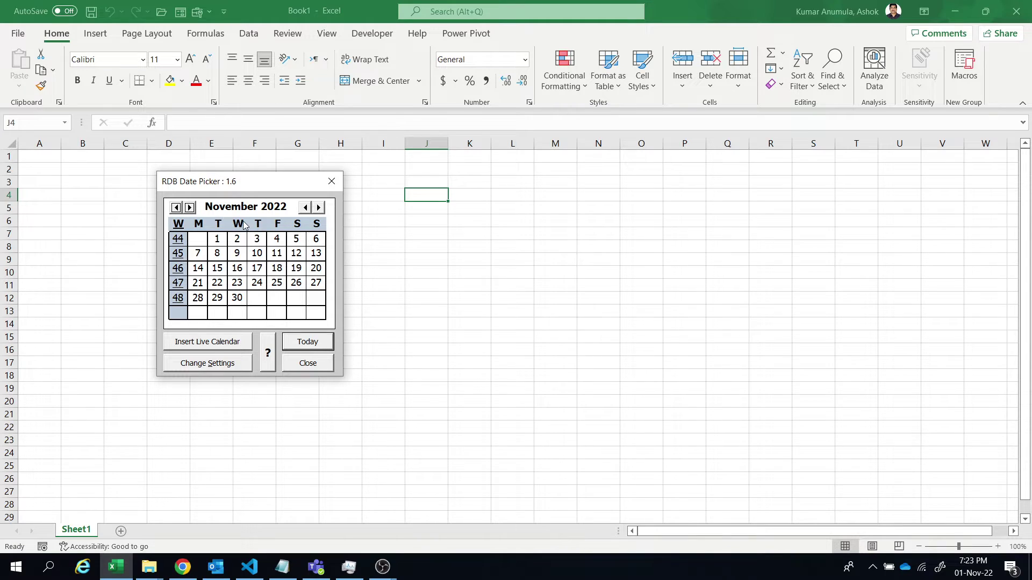
- Insert November 1, 2022 into J4, then reopen the Date Picker calendar
left_click(218, 240)
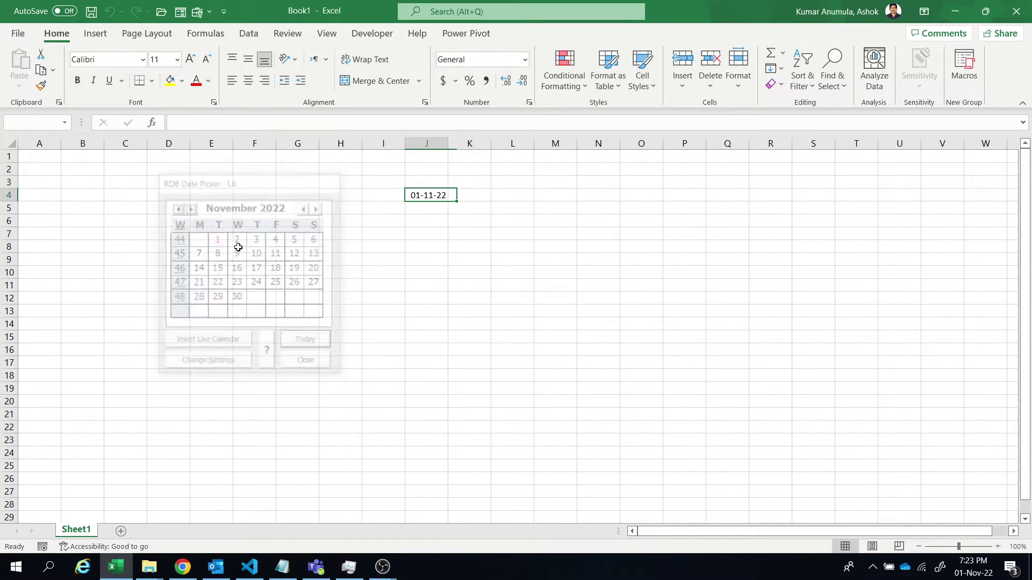
right_click(446, 195)
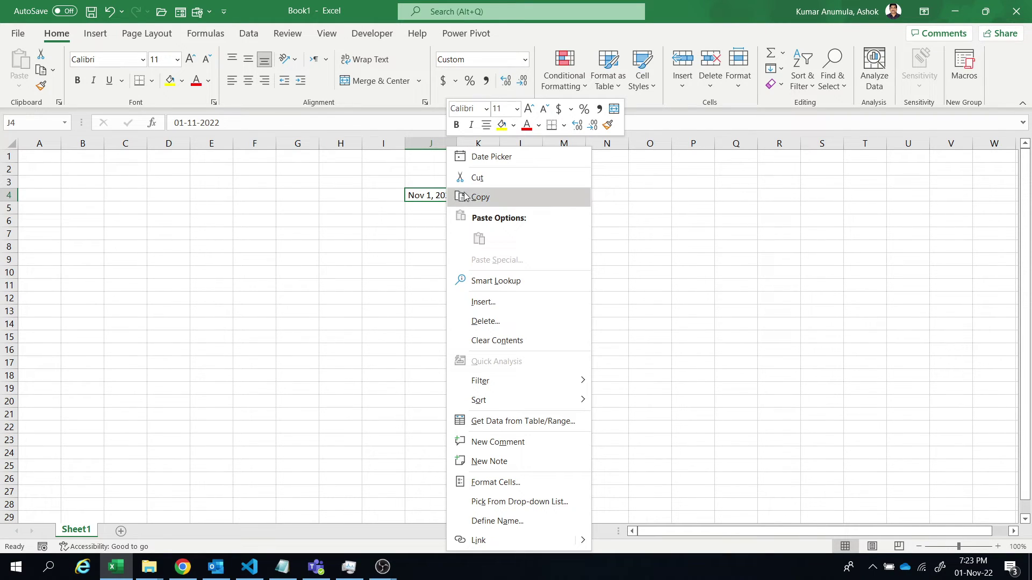
left_click(487, 159)
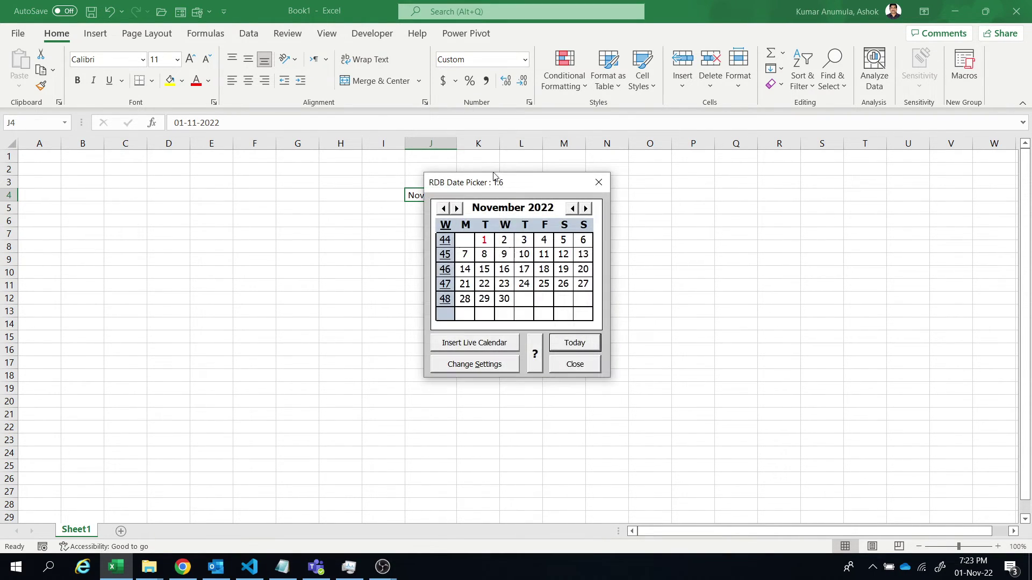
left_click_drag(493, 177, 225, 192)
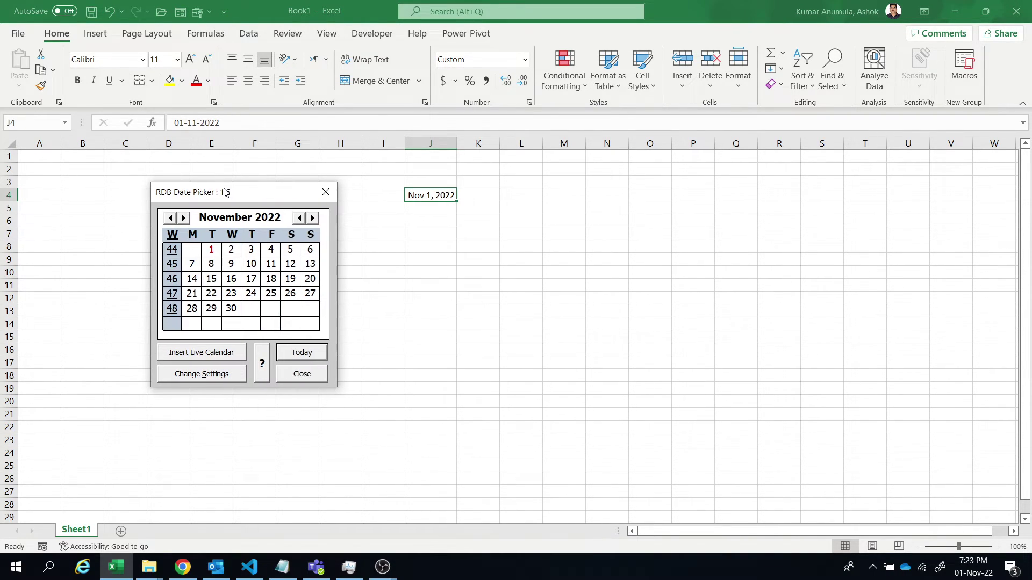
- Review the Date Picker's available Date Format options, then close the picker
left_click(232, 372)
left_click(517, 229)
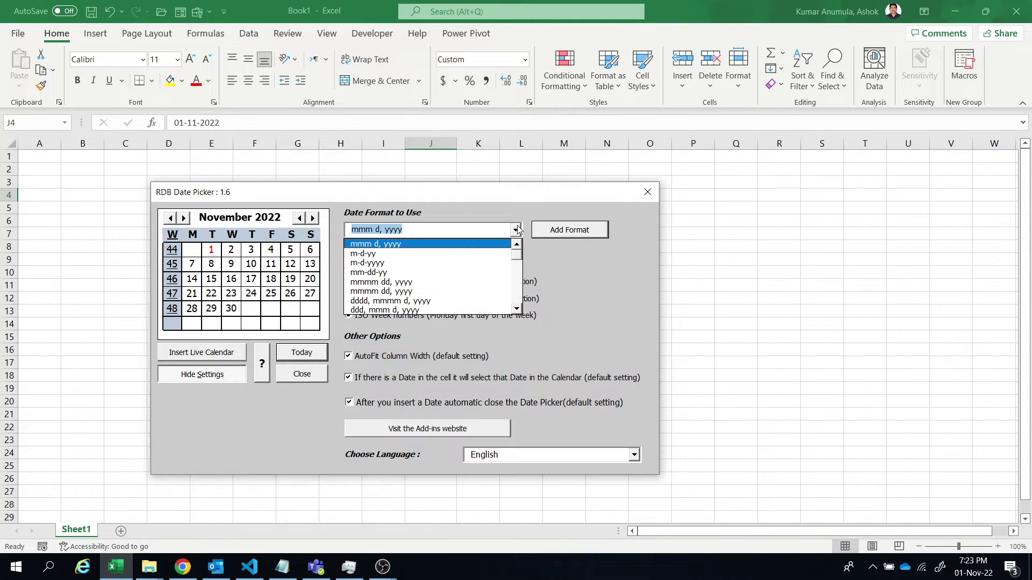
mouse_move(517, 259)
left_mouse_down()
mouse_move(519, 322)
mouse_move(522, 247)
left_mouse_up()
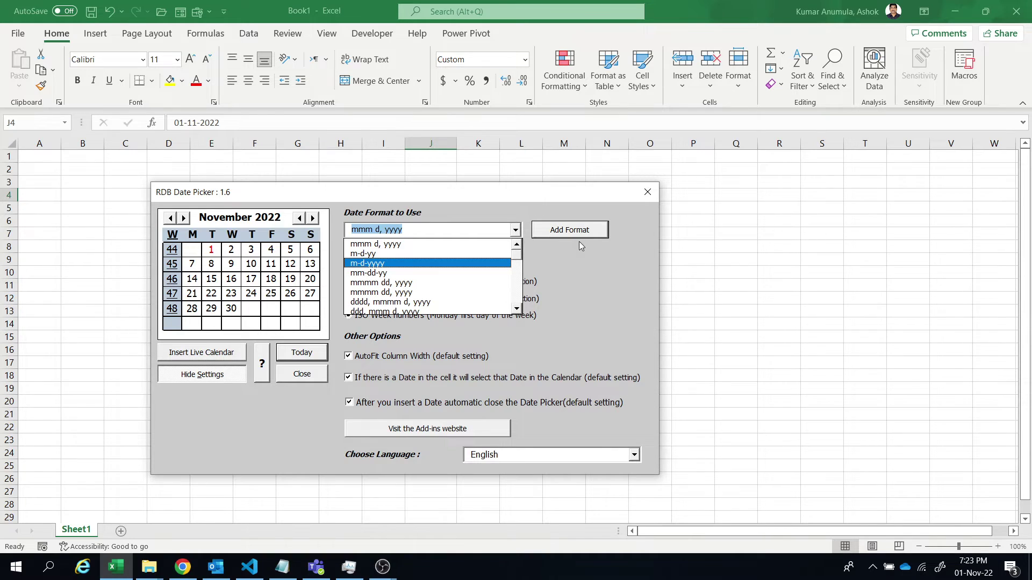
left_click(302, 375)
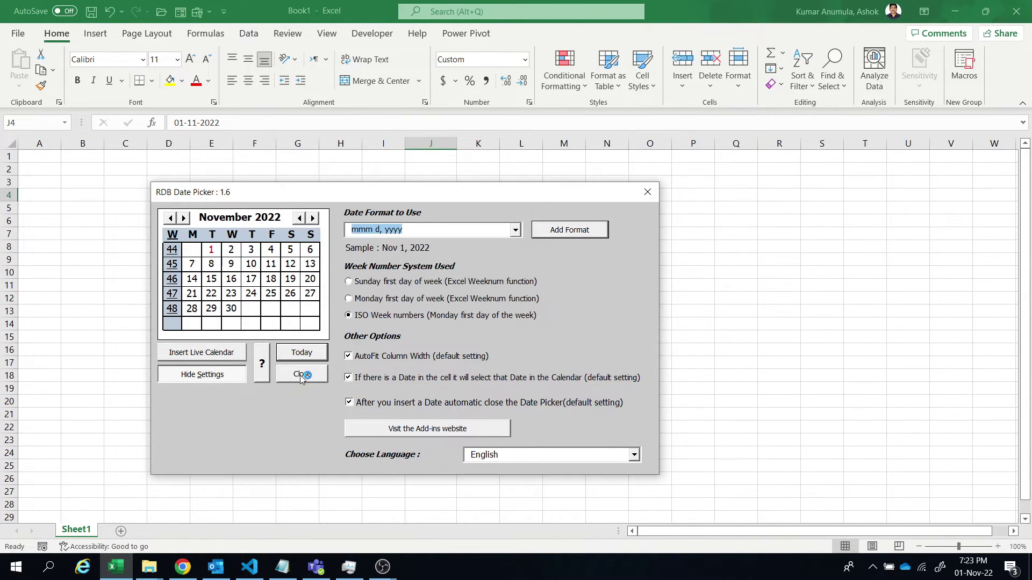
left_click(302, 375)
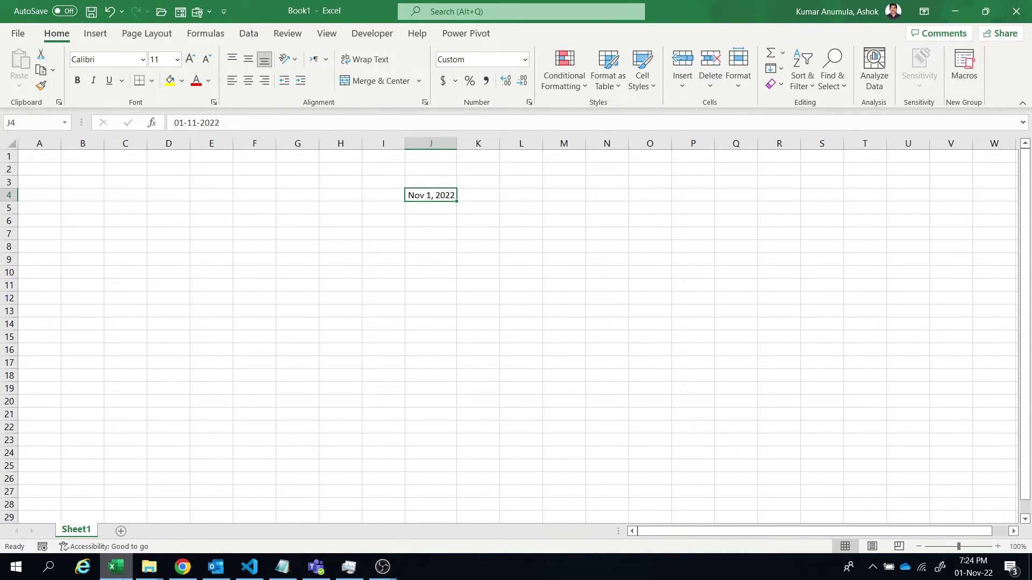
- Look through the WinDatePicker and Downloads folders, then return to the Date Picker Add-in page
left_click(149, 570)
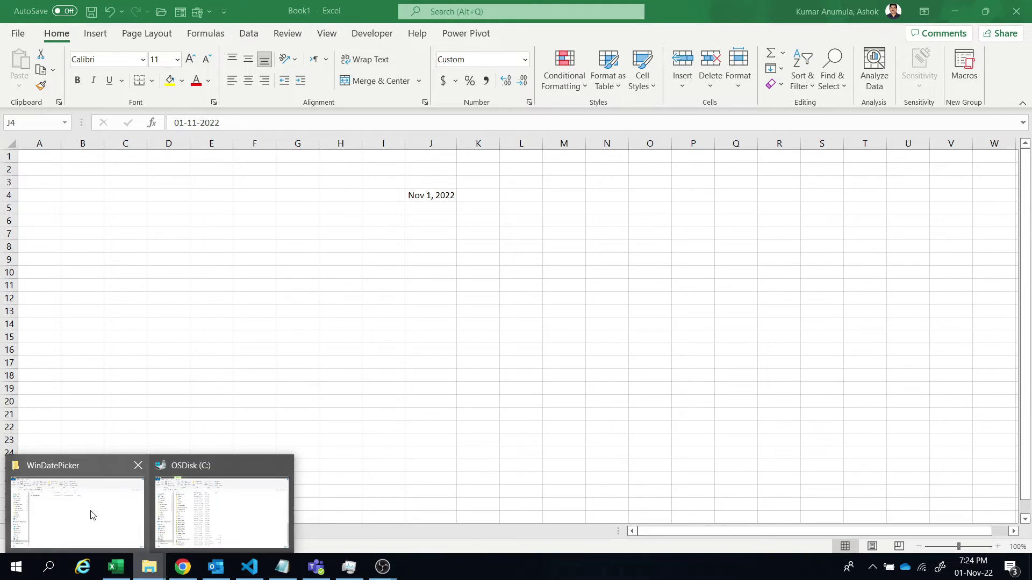
left_click(92, 514)
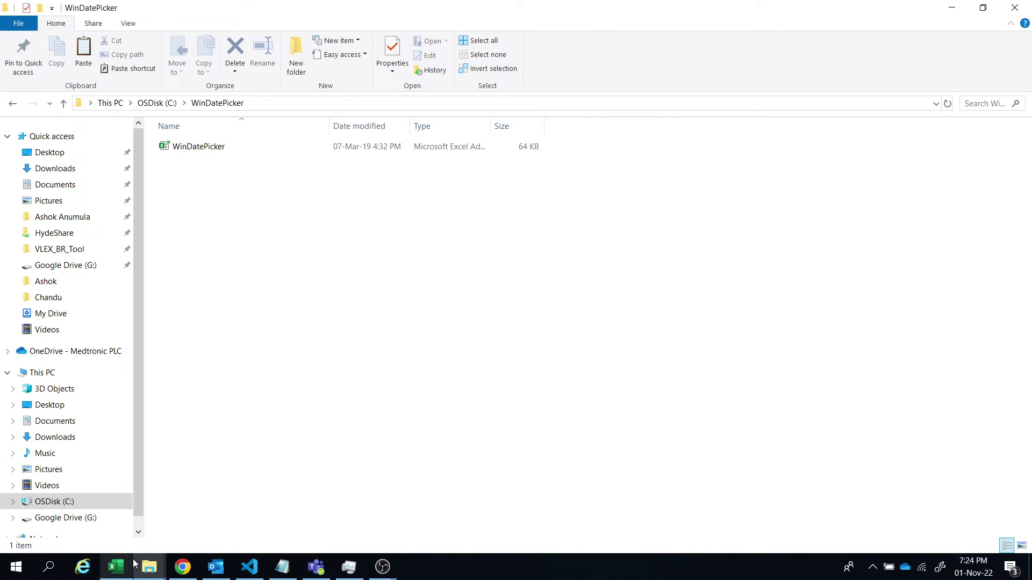
left_click(75, 170)
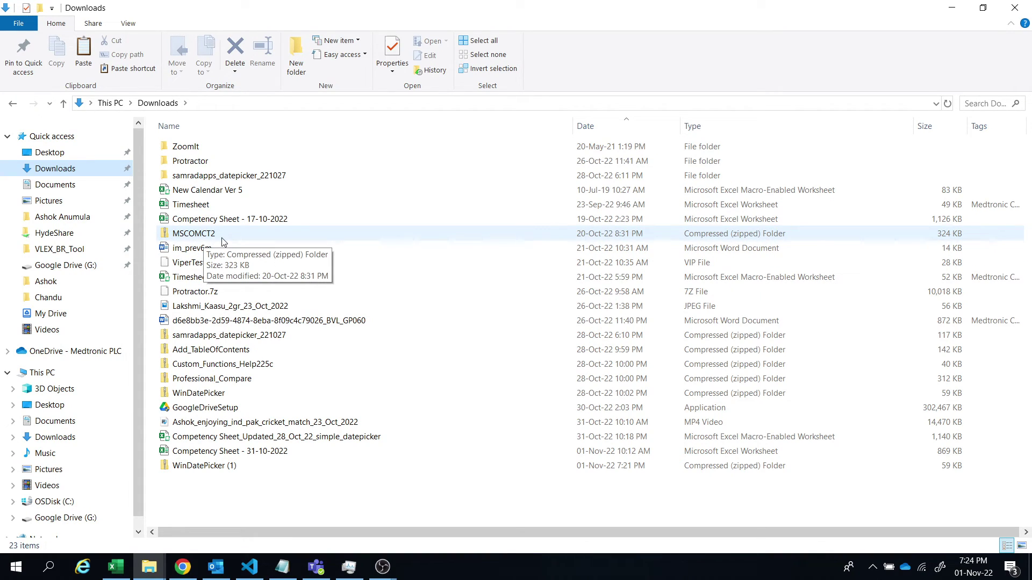
left_click(191, 571)
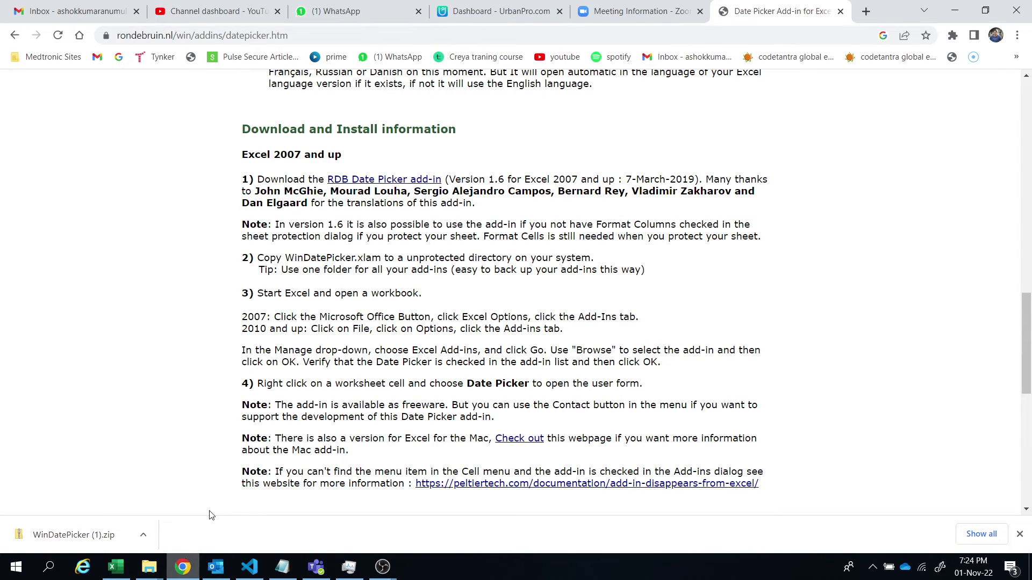
- Bring the Book1 workbook back to the front, with Nov 1, 2022 in J4
left_click(122, 570)
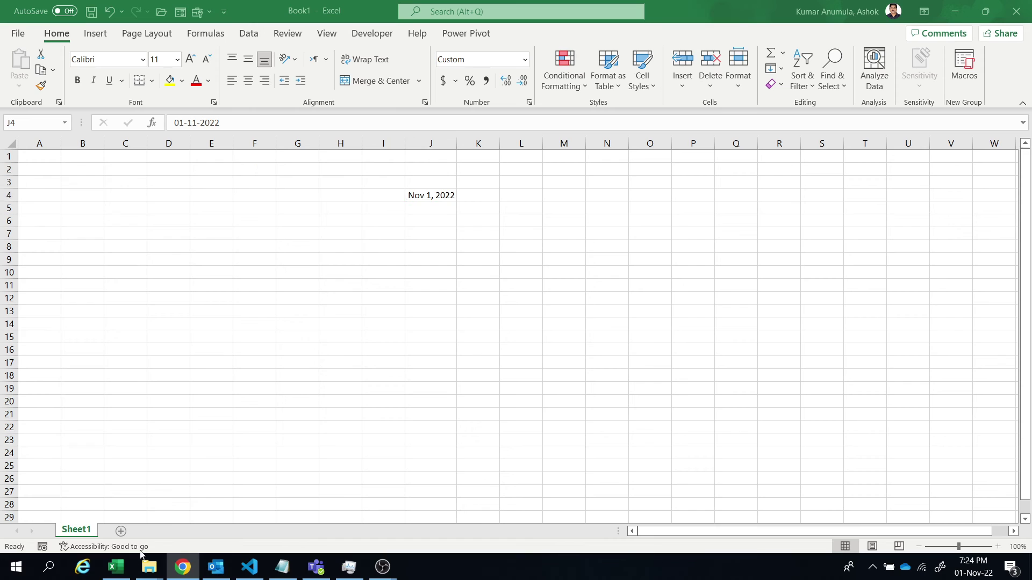